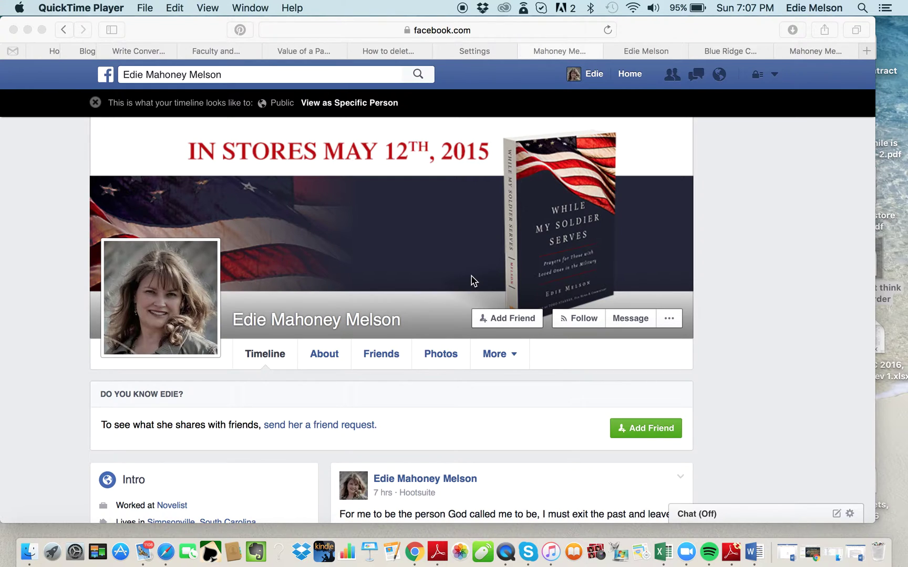
# Step: Switch from the public profile view to the author page tab
pyautogui.click(661, 55)
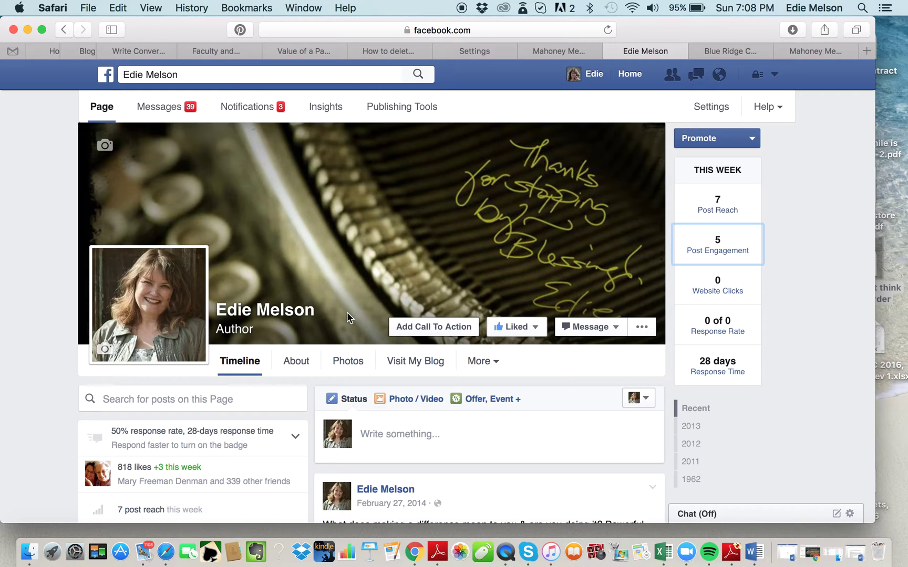
# Step: Show the author page's Liked menu options, then move to the Blue Ridge Conference Writers group tab
pyautogui.click(504, 328)
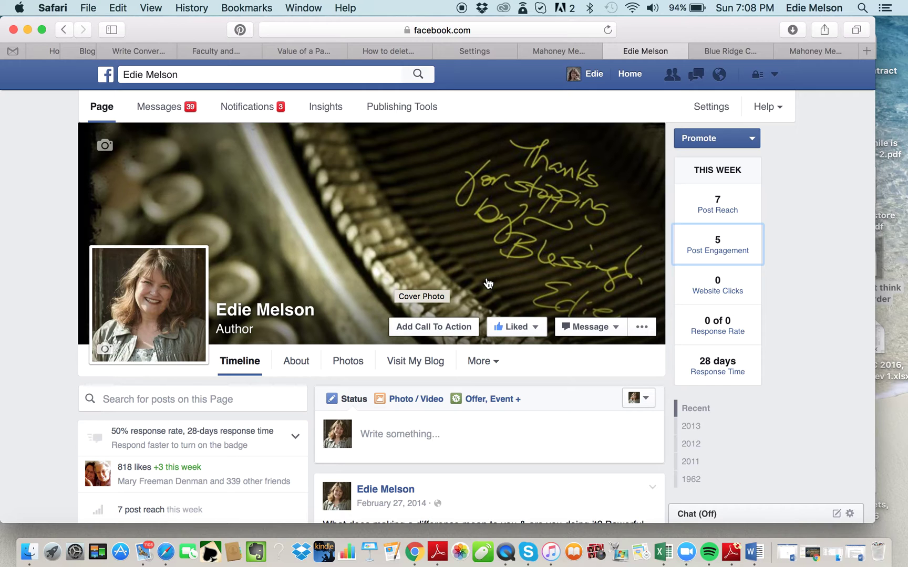
pyautogui.click(733, 51)
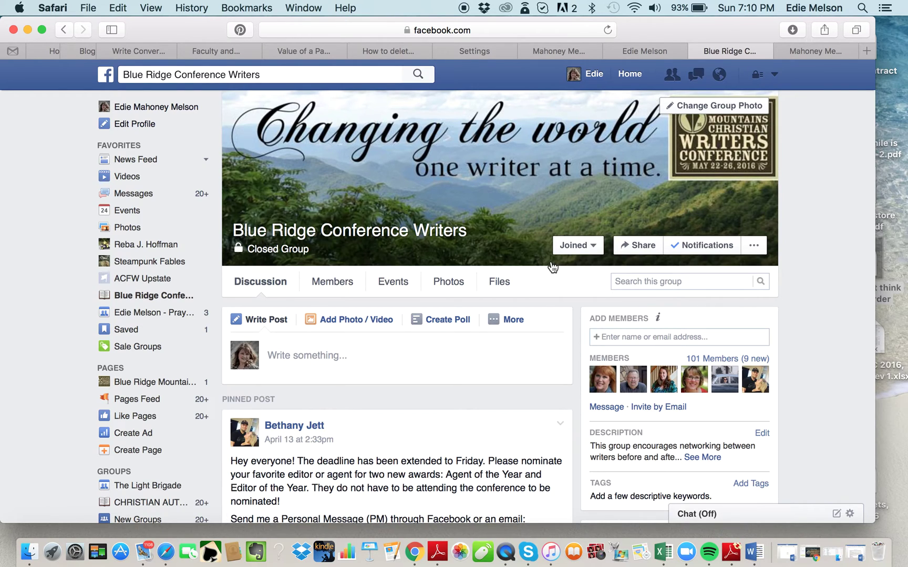
# Step: Scroll down the Blue Ridge Conference Writers group page
pyautogui.scroll(-10, 478, 399)
pyautogui.scroll(-6, 477, 403)
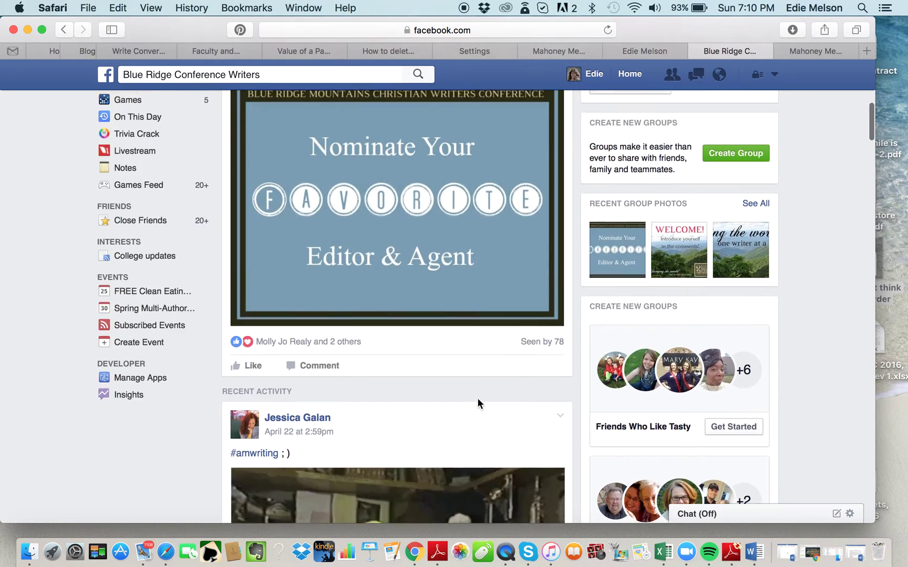
pyautogui.scroll(10, 478, 400)
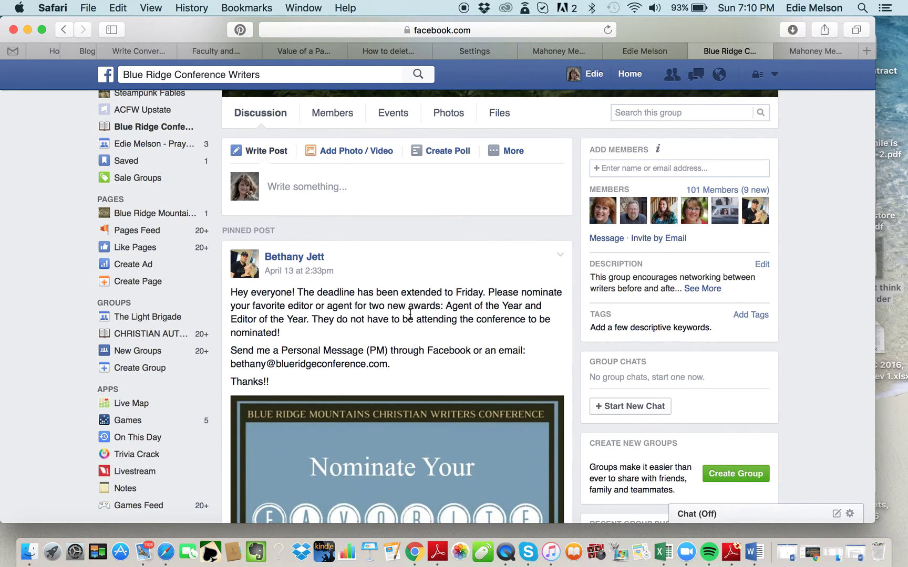
pyautogui.scroll(-20, 410, 313)
pyautogui.scroll(-10, 410, 313)
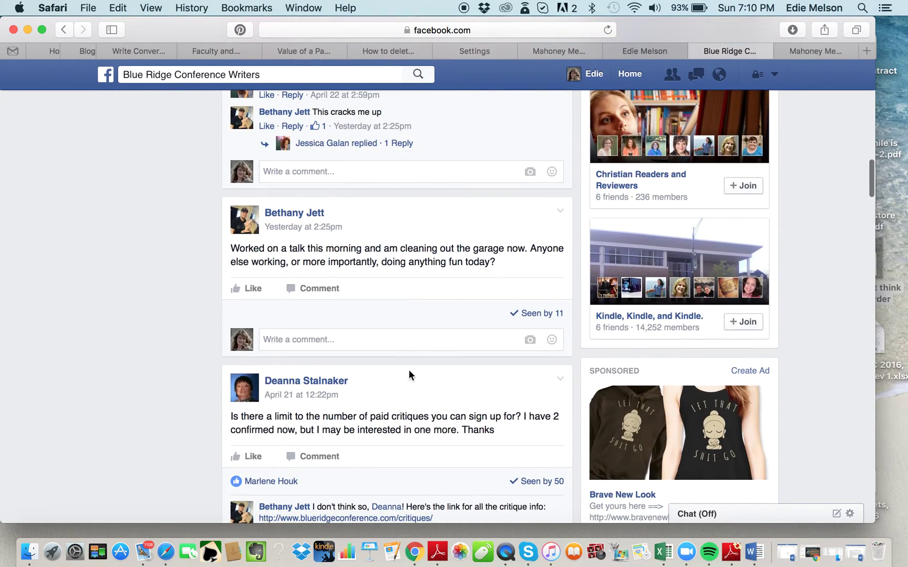
pyautogui.scroll(20, 423, 286)
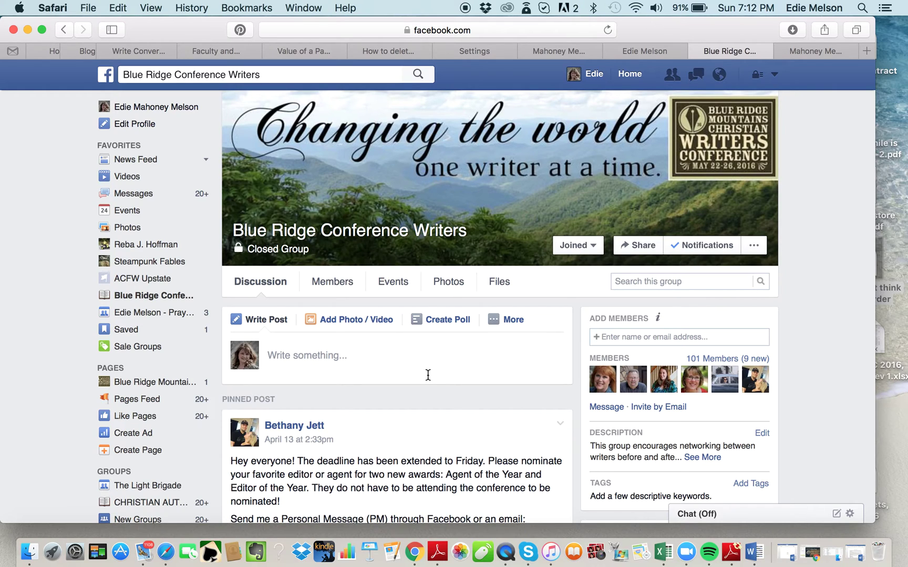
pyautogui.click(280, 76)
pyautogui.click(268, 74)
pyautogui.moveTo(268, 73); pyautogui.dragTo(118, 75)
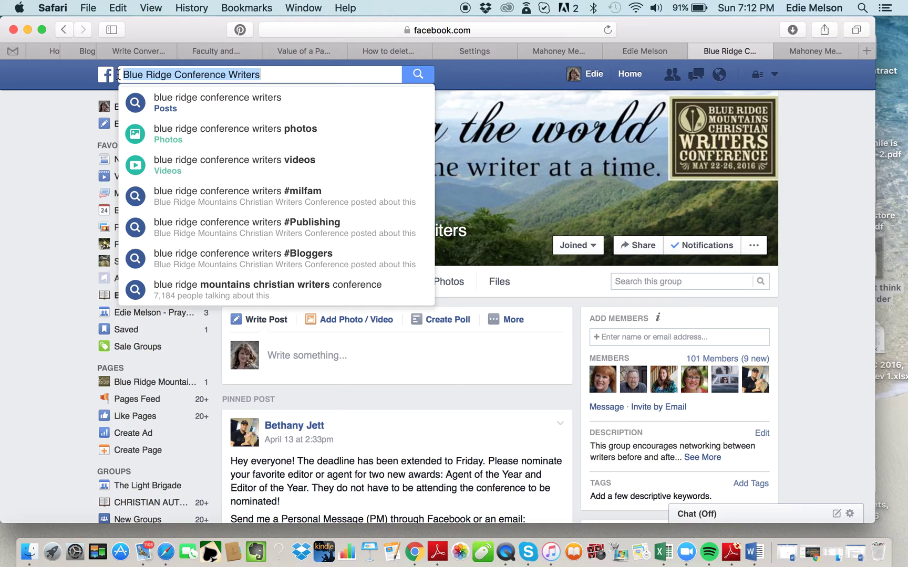
pyautogui.click(273, 75)
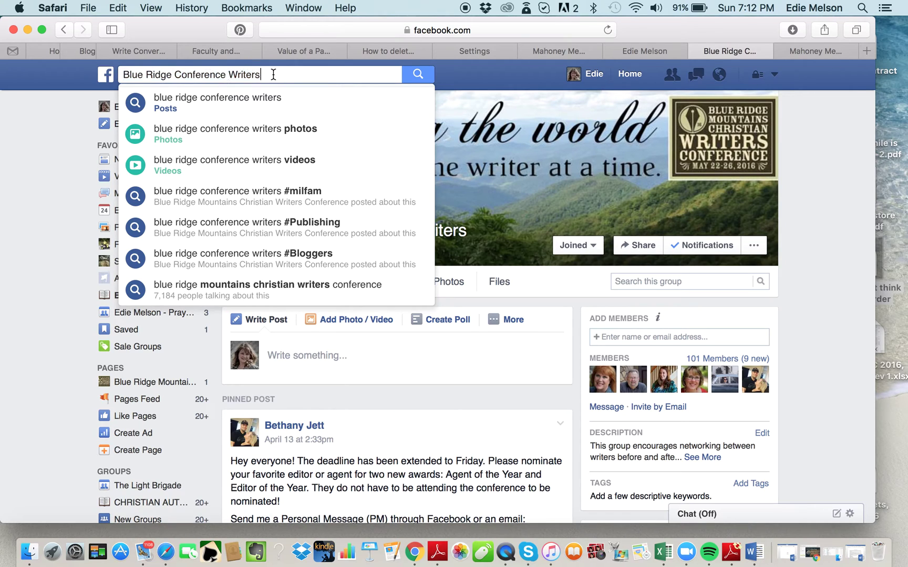
pyautogui.click(491, 69)
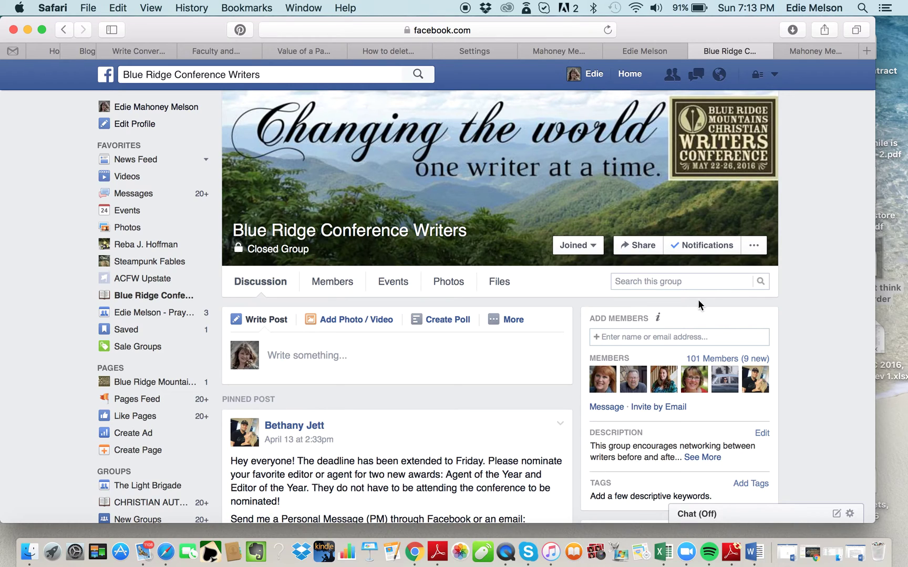
pyautogui.click(568, 257)
# Step: Return to the author page tab
pyautogui.click(642, 52)
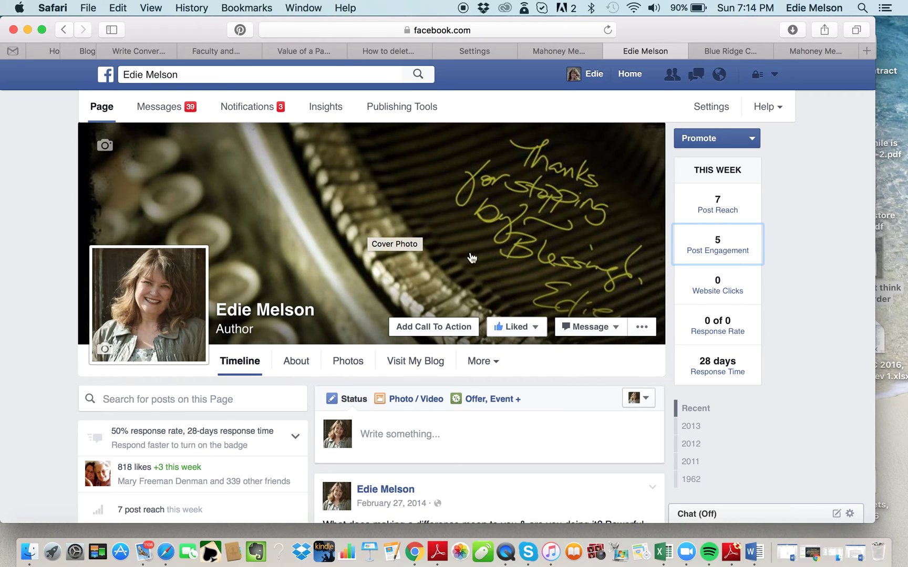
# Step: Open the author page's General settings from the top navigation bar
pyautogui.moveTo(515, 339)
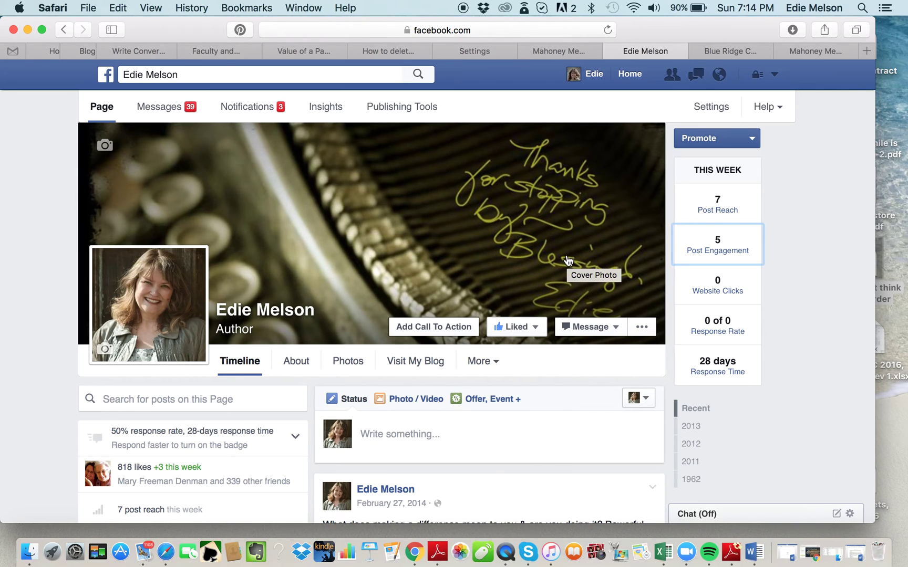
pyautogui.click(722, 108)
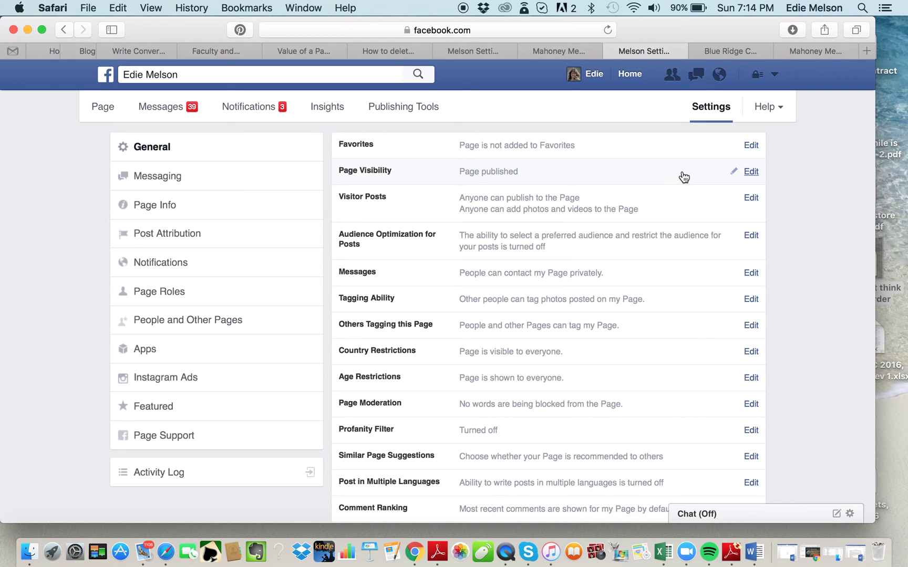
# Step: Edit Page Visibility and tick the Unpublish Page option
pyautogui.click(751, 172)
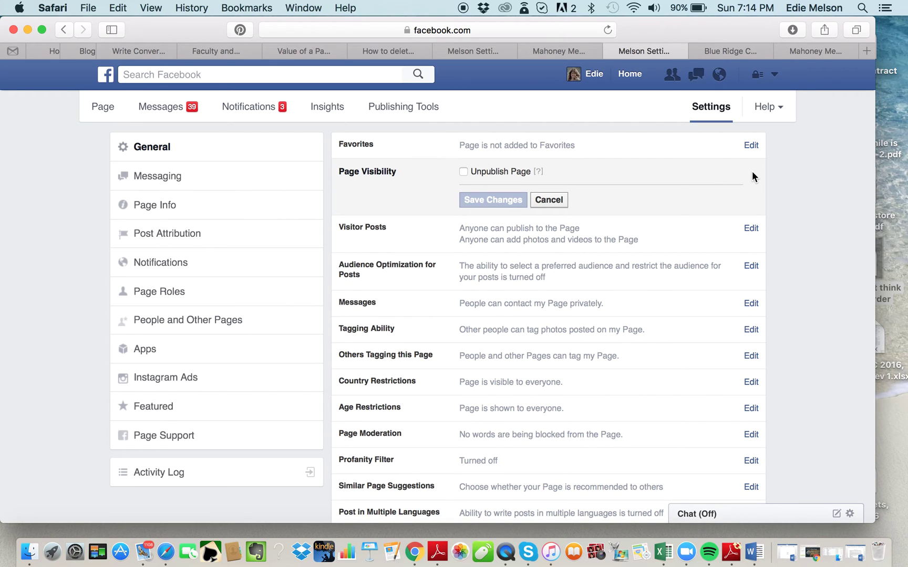
pyautogui.click(463, 172)
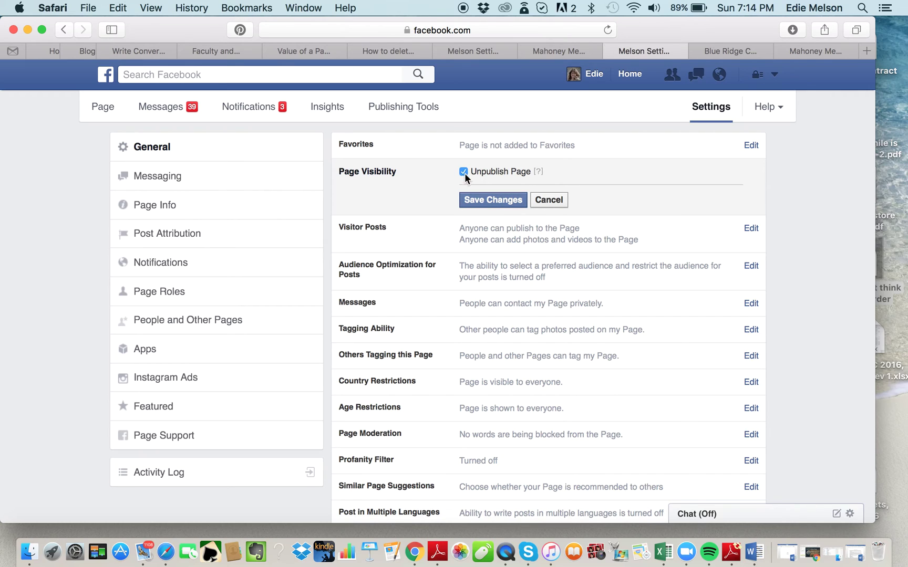
# Step: Discard the Unpublish Page change so the page stays published
pyautogui.click(481, 204)
pyautogui.click(549, 200)
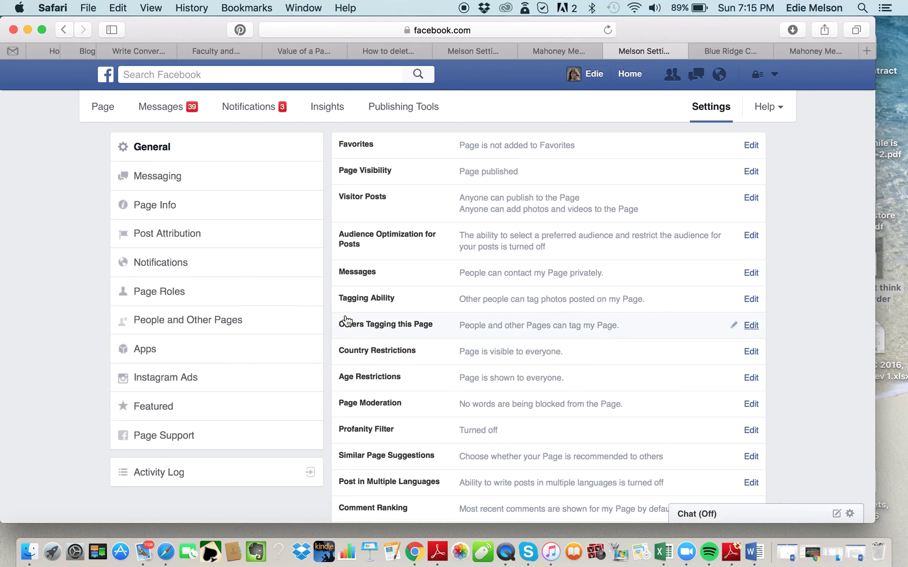
pyautogui.scroll(-1, 329, 389)
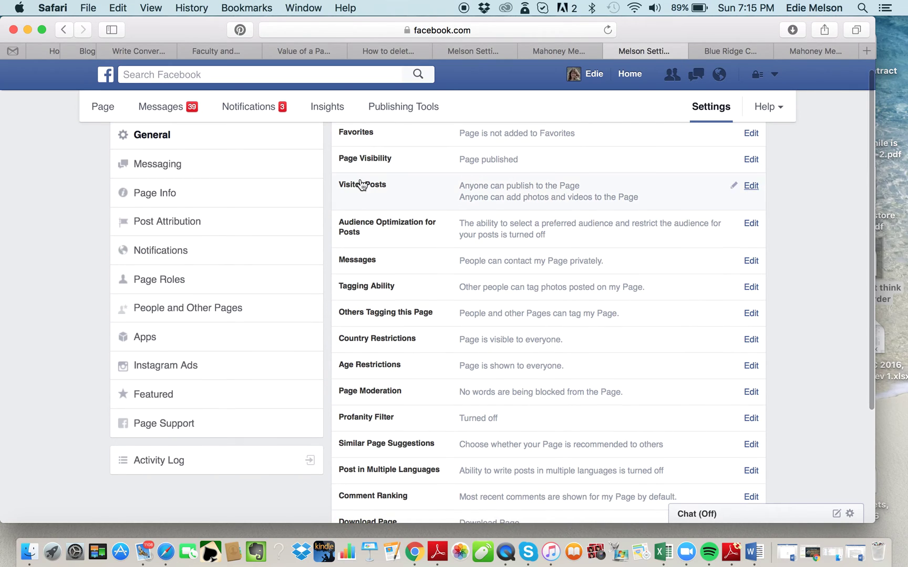
pyautogui.scroll(-5, 330, 339)
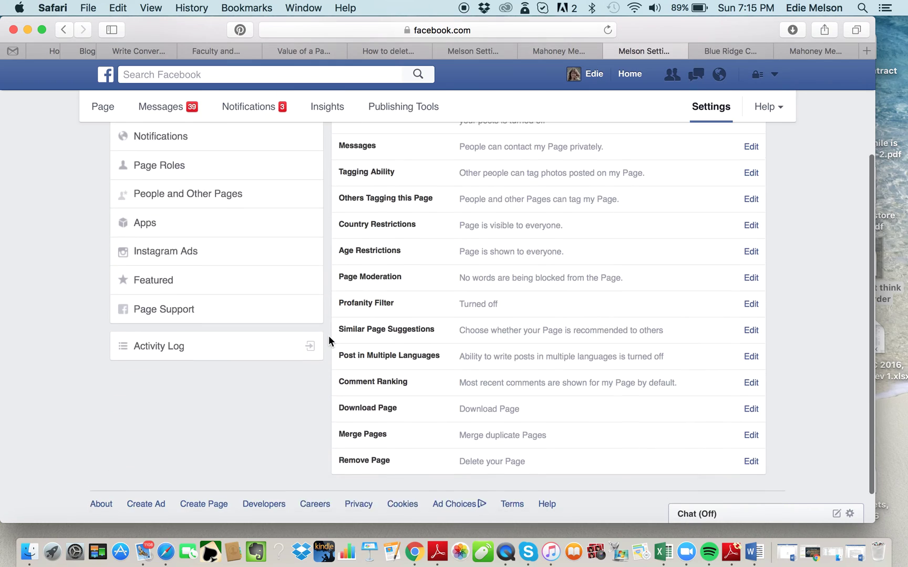
pyautogui.scroll(-1, 328, 341)
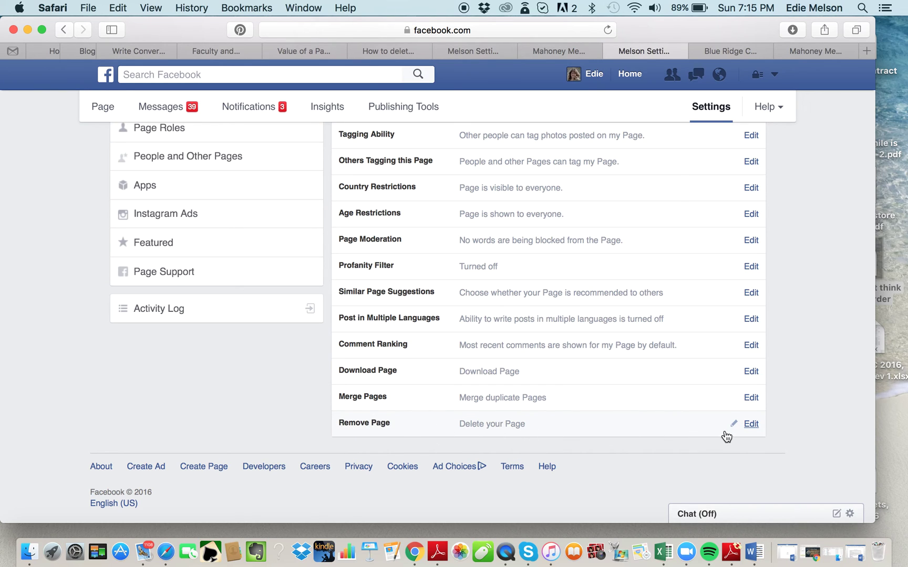
pyautogui.scroll(5, 300, 405)
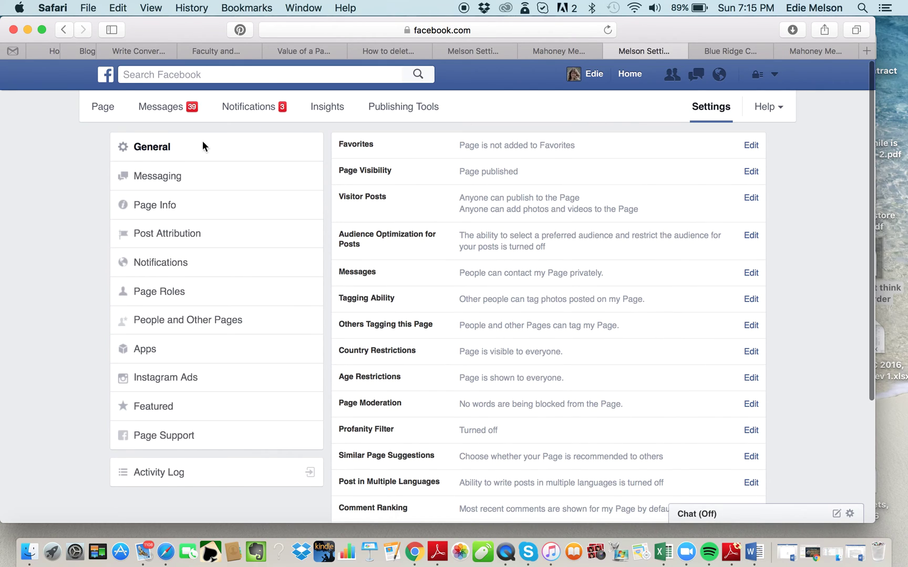
pyautogui.scroll(-5, 329, 197)
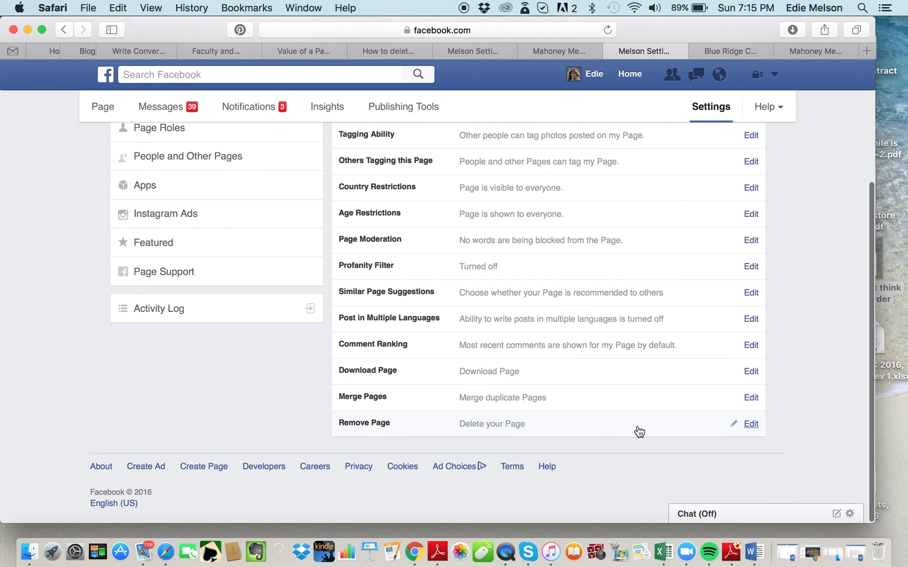
# Step: Expand Remove Page to read the deletion and 14-day restore details
pyautogui.click(751, 425)
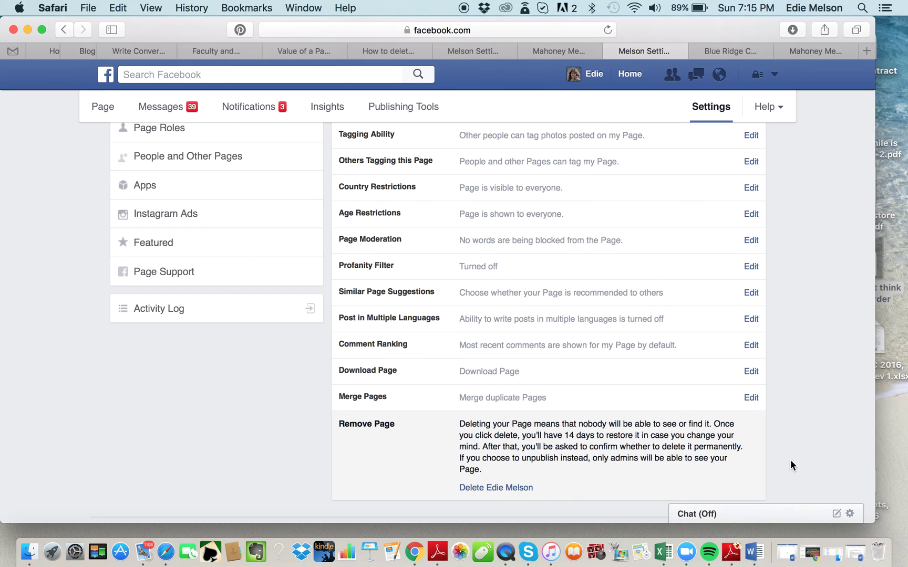
pyautogui.scroll(-3, 790, 460)
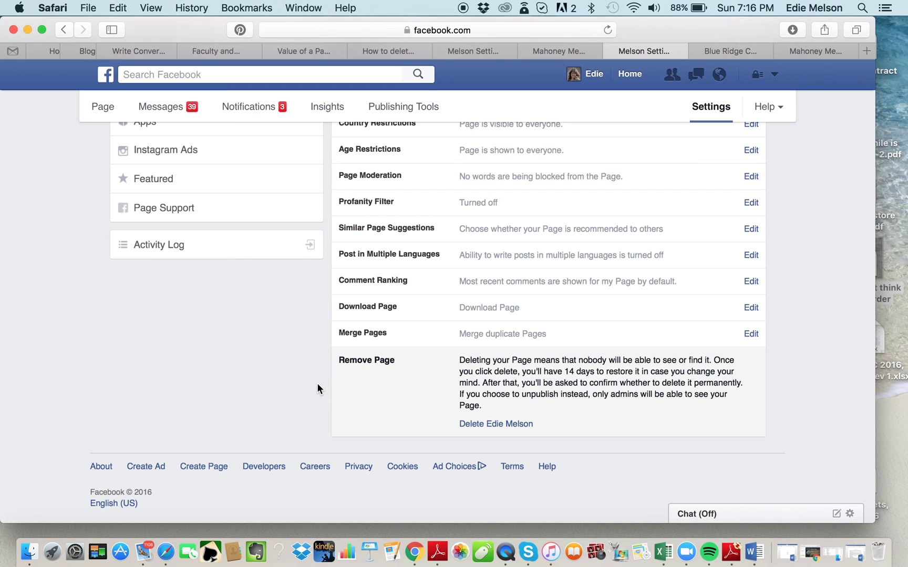
pyautogui.scroll(5, 317, 384)
pyautogui.scroll(2, 317, 384)
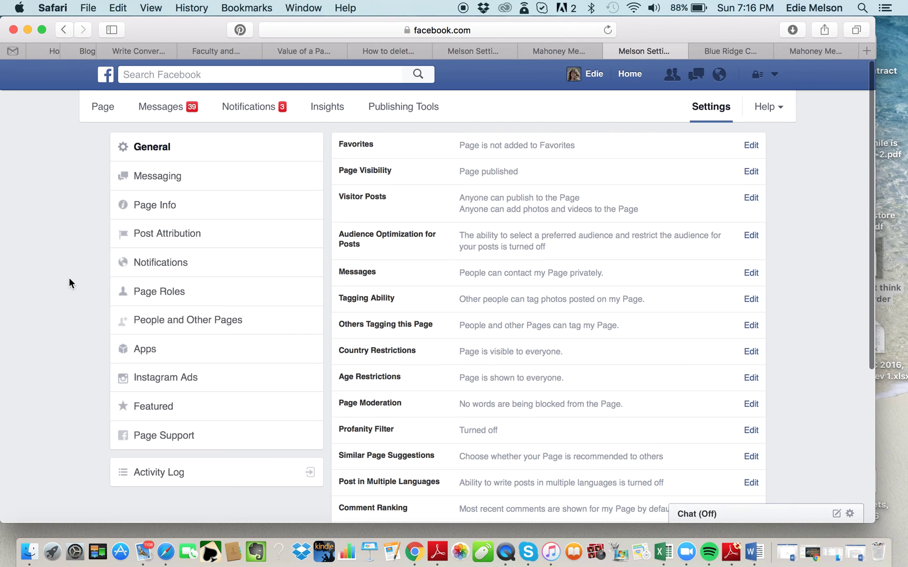